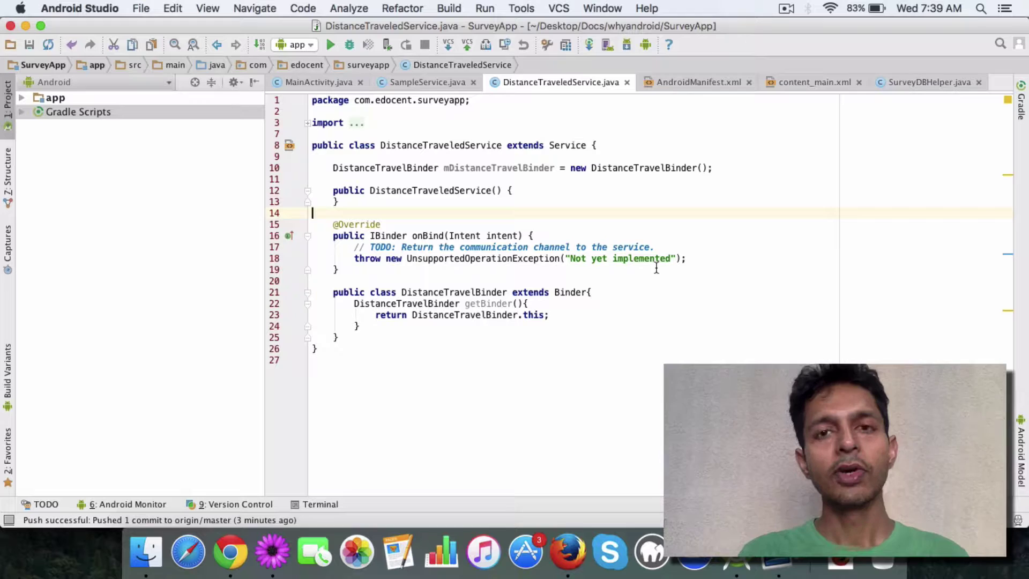
Highlight the Binder superclass, DistanceTraveledService and DistanceTravelBinder names in the local code.
double_click(568, 292)
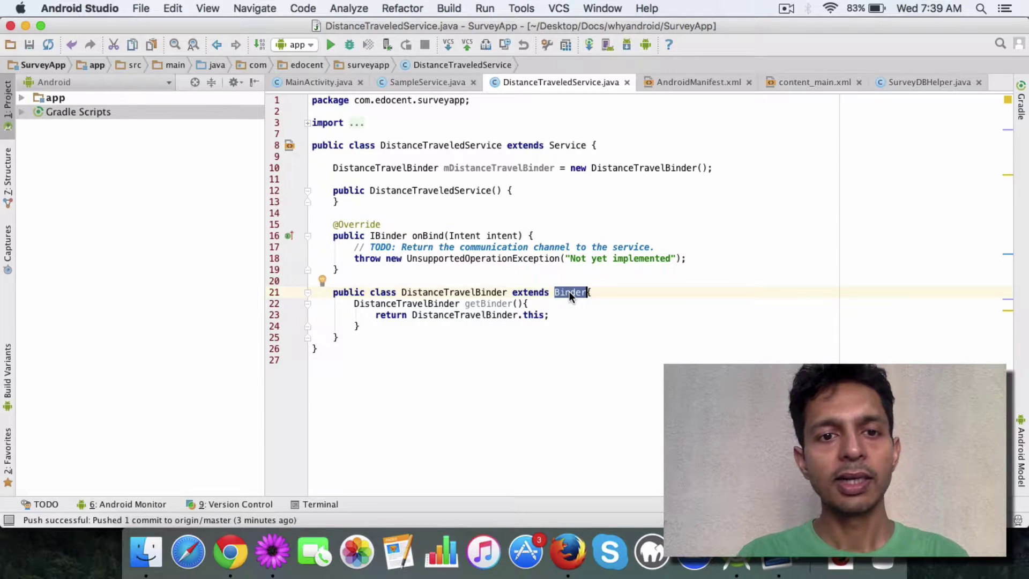
double_click(433, 146)
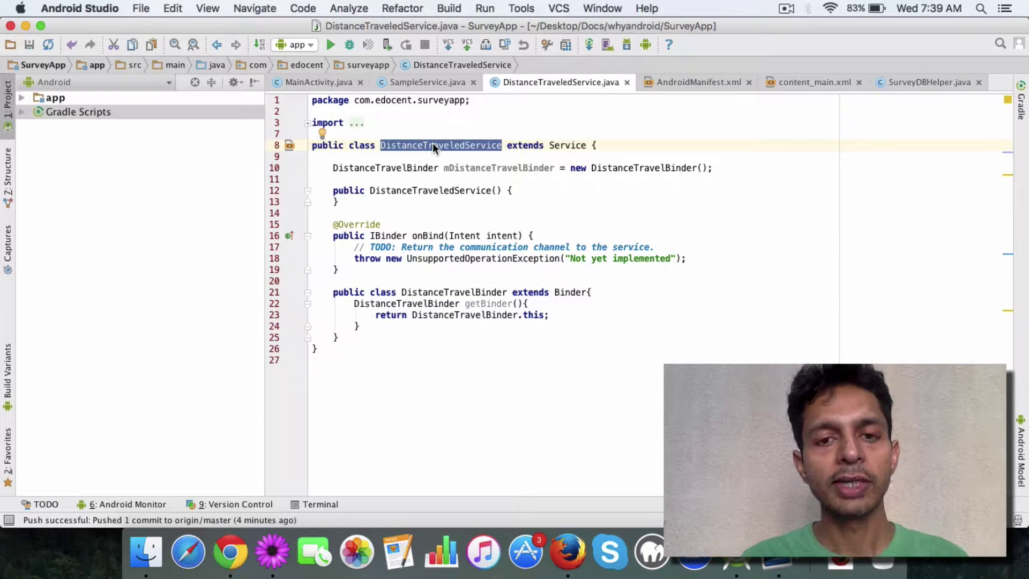
double_click(444, 293)
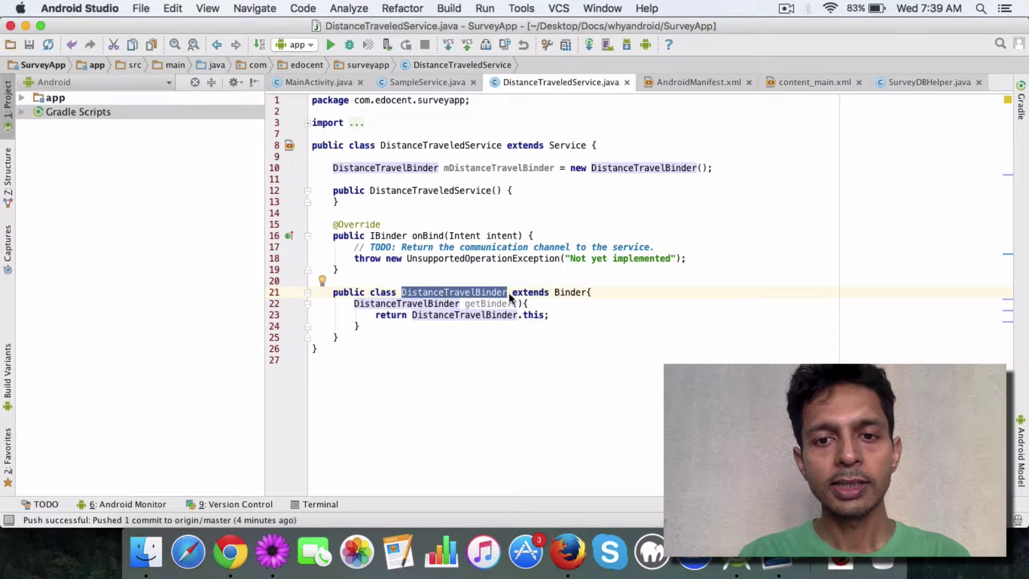
double_click(561, 293)
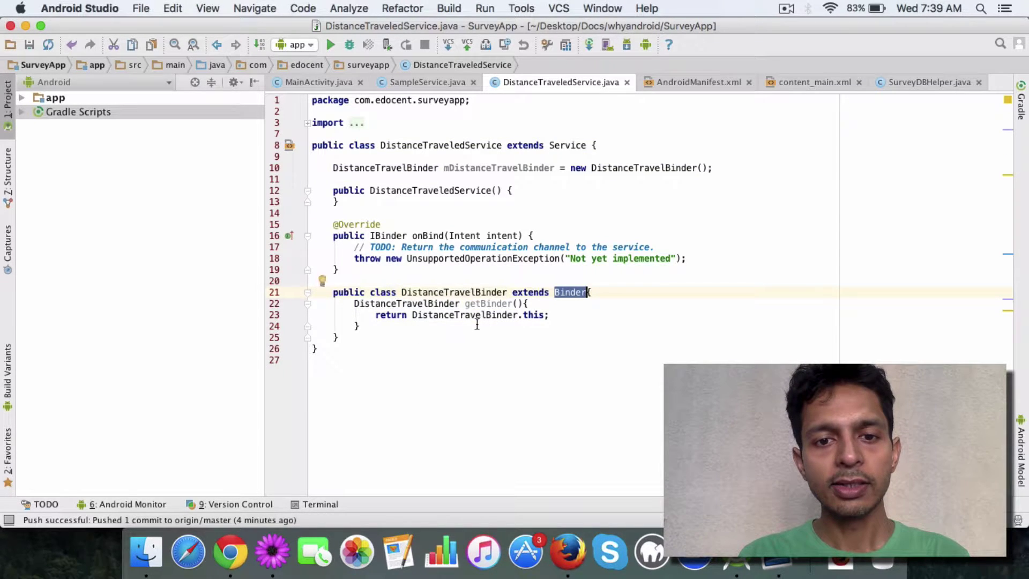
double_click(422, 145)
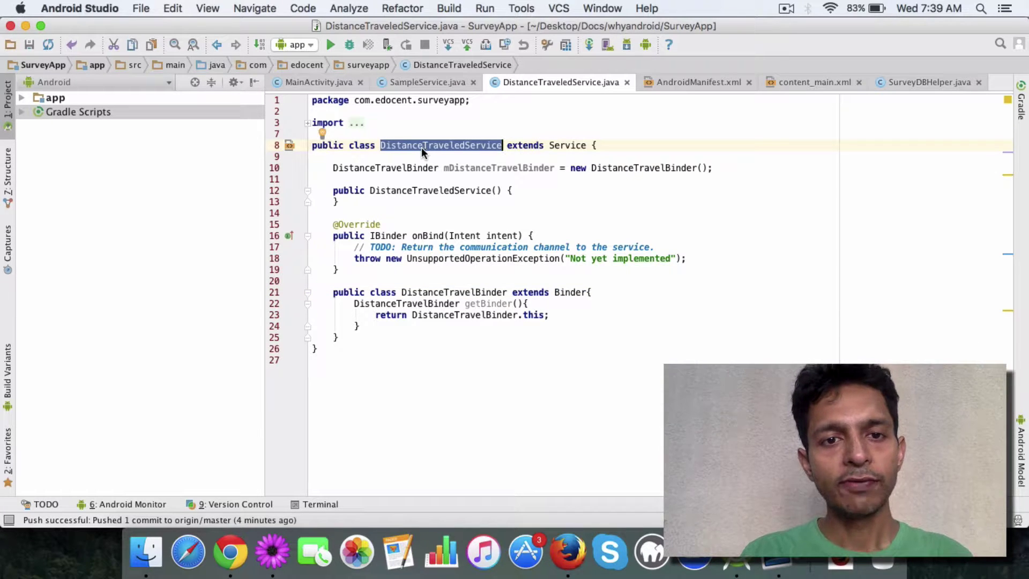
mouse_move(487, 304)
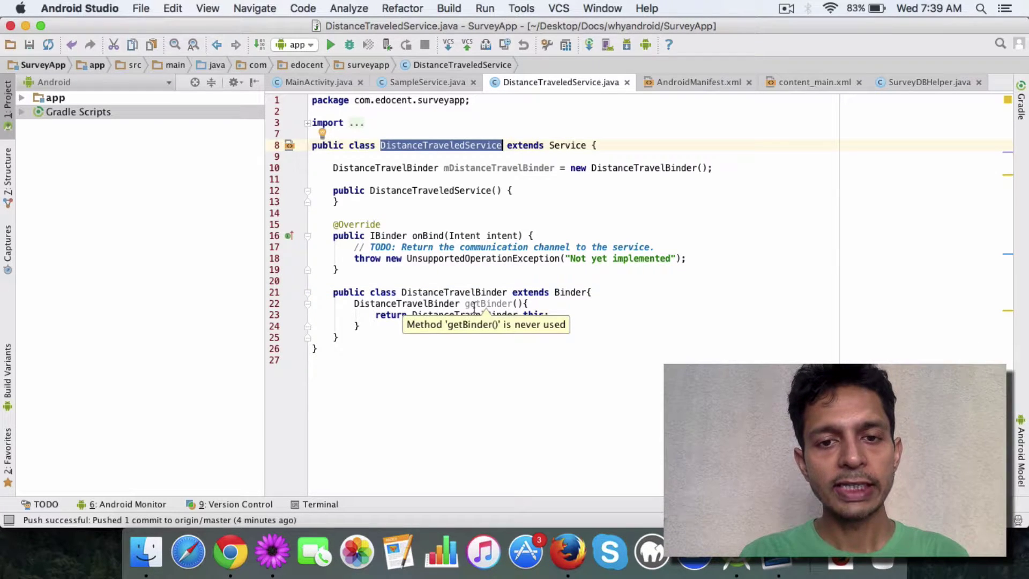
Highlight mDistanceTravelBinder and getBinder, then check the GitHub copy and return to the editor.
double_click(485, 168)
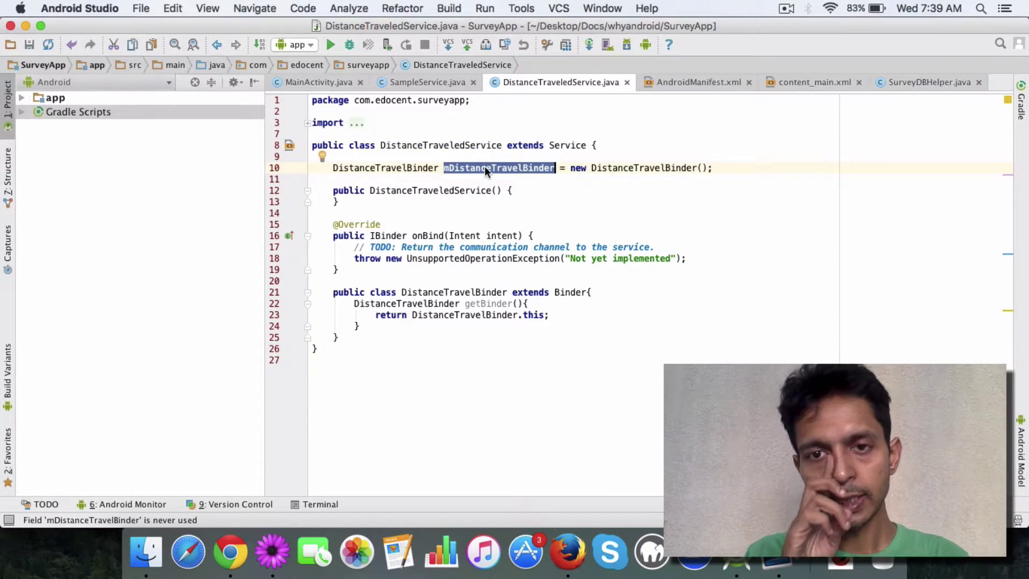
double_click(487, 304)
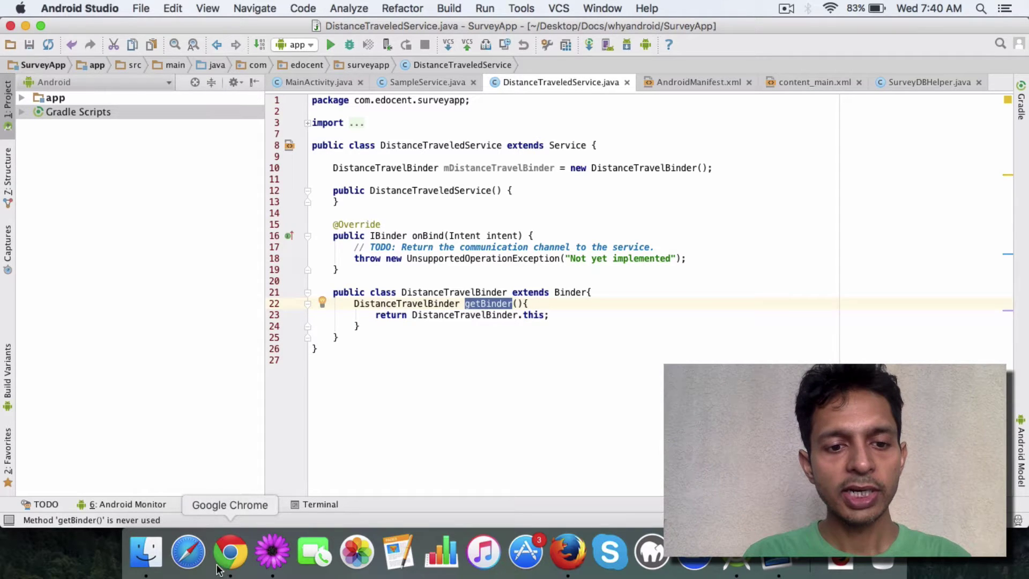
click(240, 560)
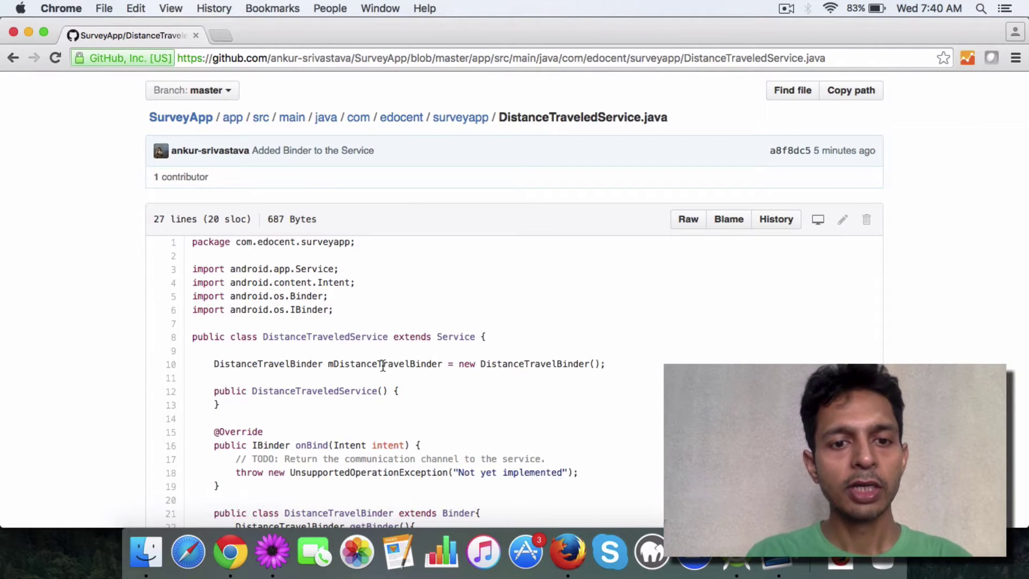
scroll(382, 365, down, 3)
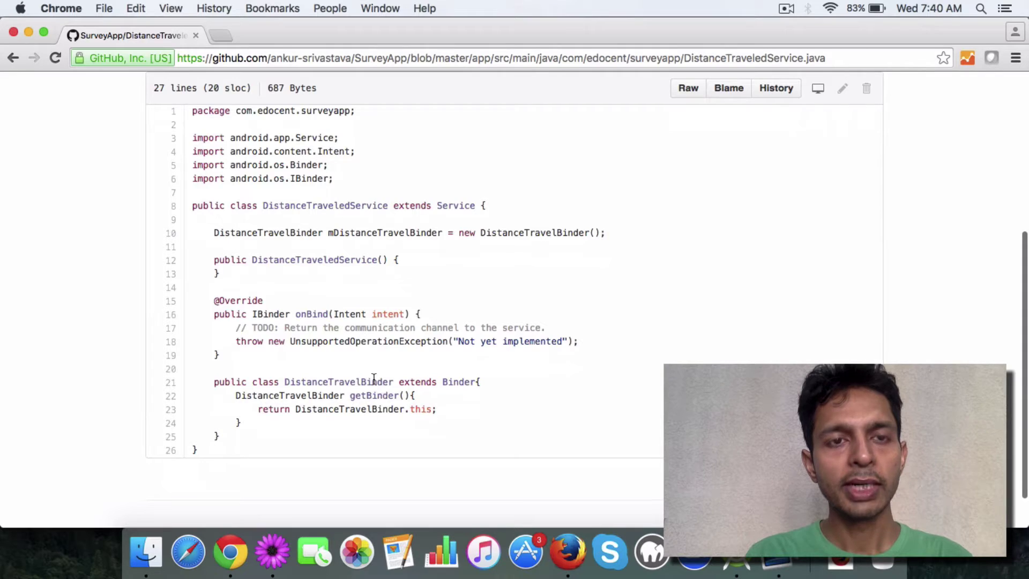
scroll(372, 381, up, 2)
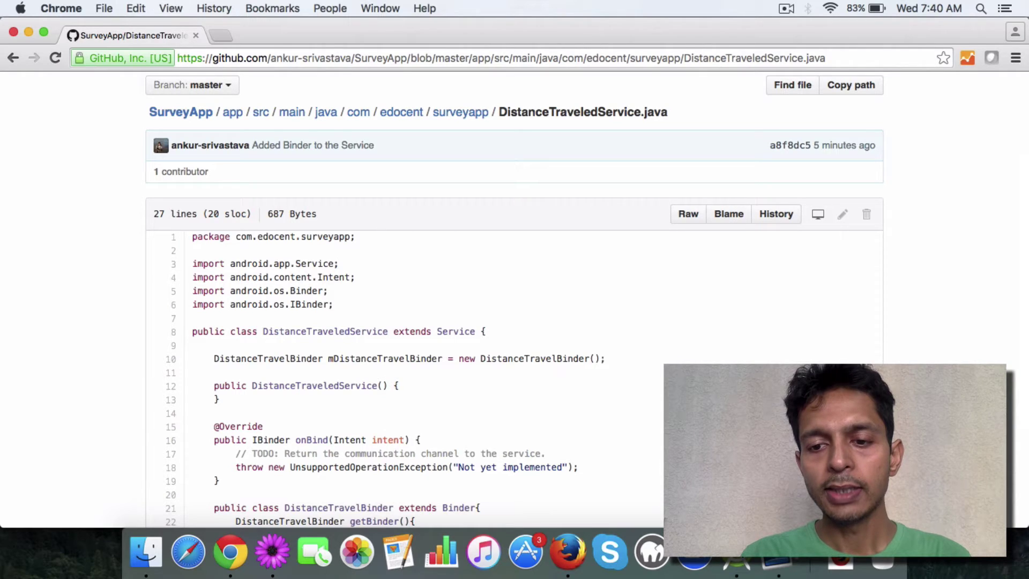
key(super+Tab)
click(576, 283)
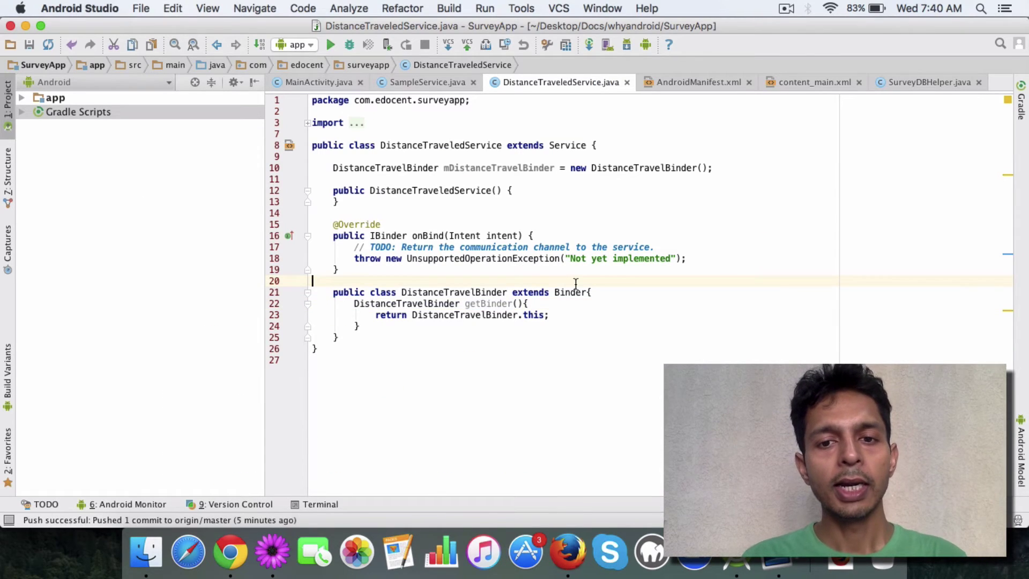